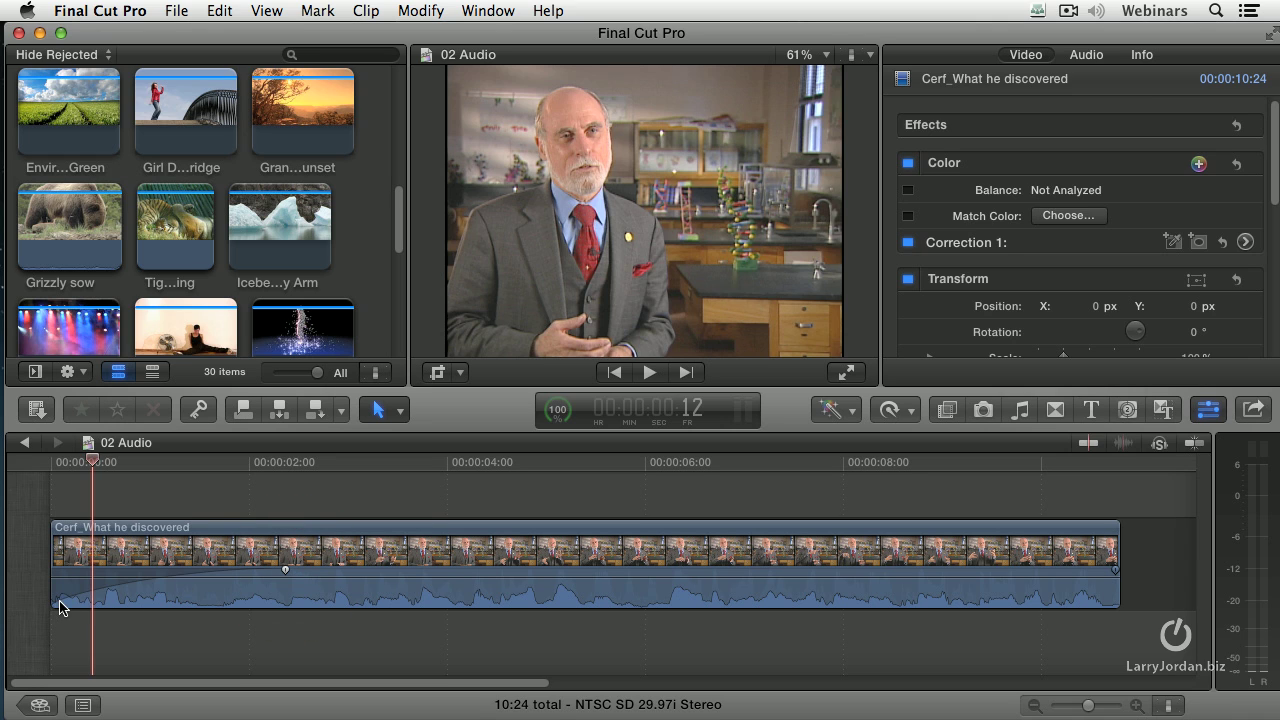
# Remove the interview clip's audio fade-in by moving its fade handle back to the clip's start
pyautogui.moveTo(285, 580); pyautogui.dragTo(285, 580)
pyautogui.click(285, 572)
pyautogui.moveTo(285, 570); pyautogui.dragTo(11, 571)
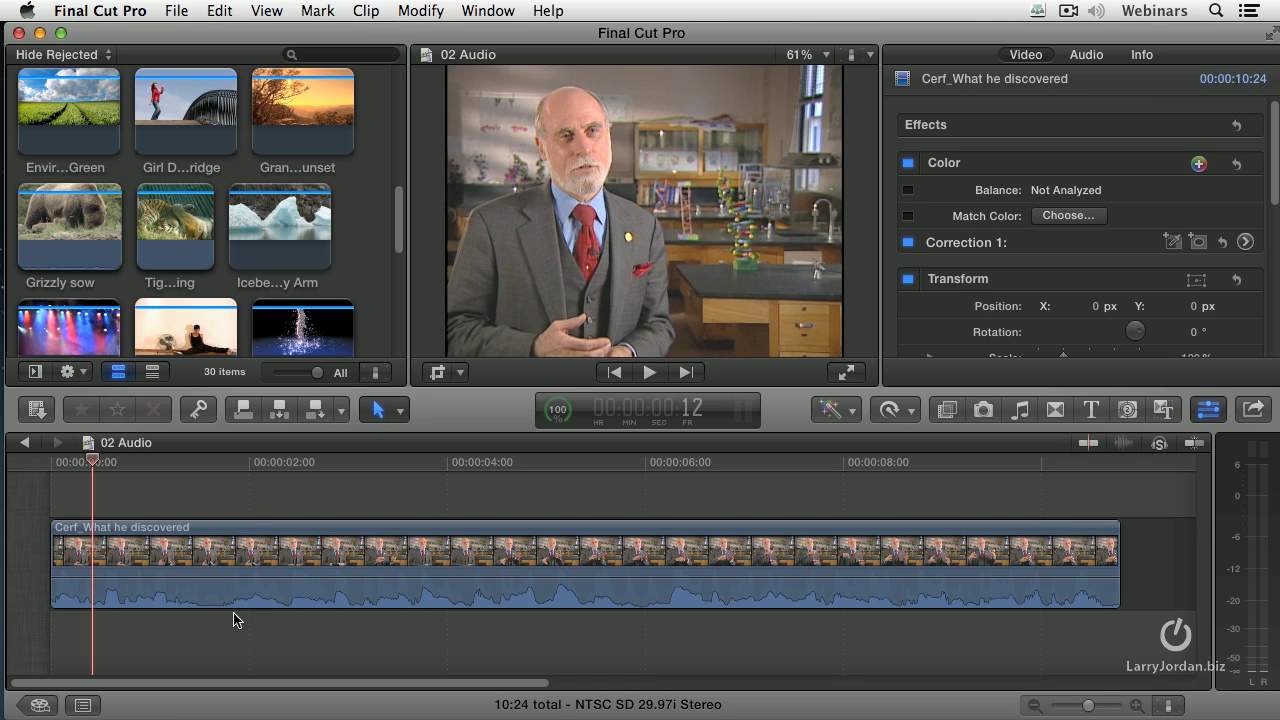
# Add three volume keyframes to the clip's audio line at about 1:19, 3:09 and 5:03
pyautogui.moveTo(226, 600)
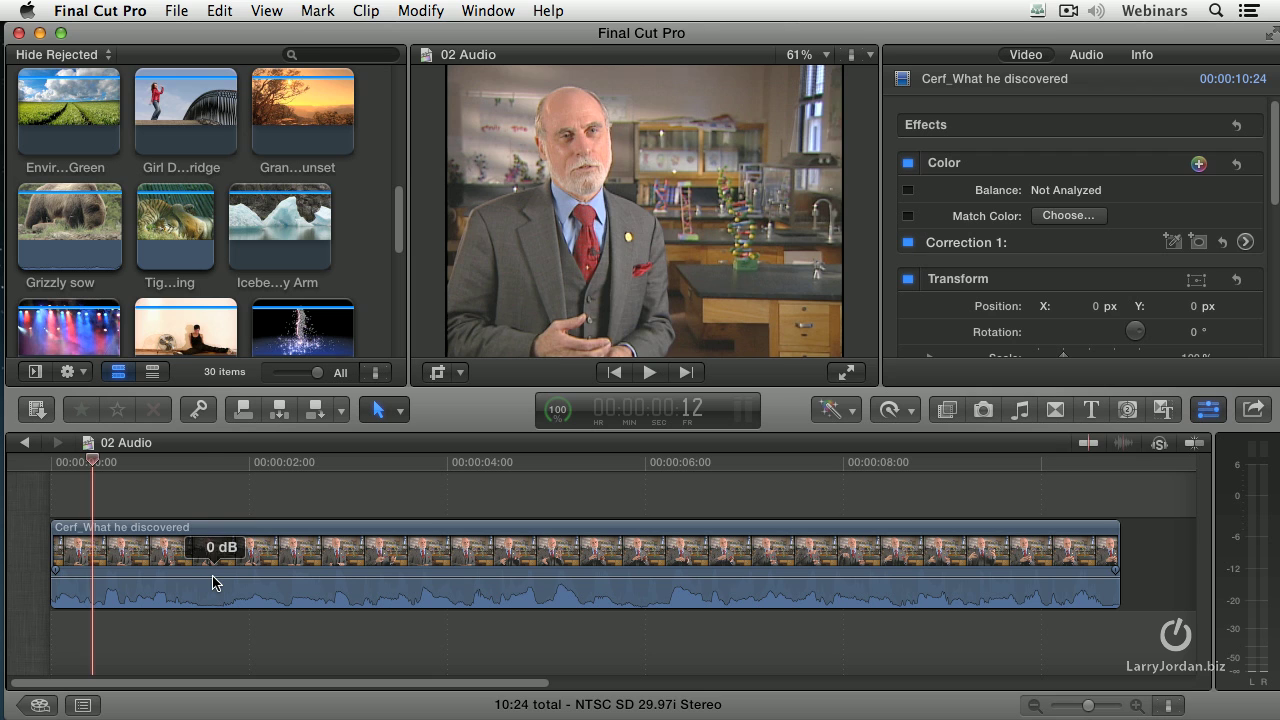
pyautogui.keyDown('alt'); pyautogui.click(213, 580); pyautogui.keyUp('alt')
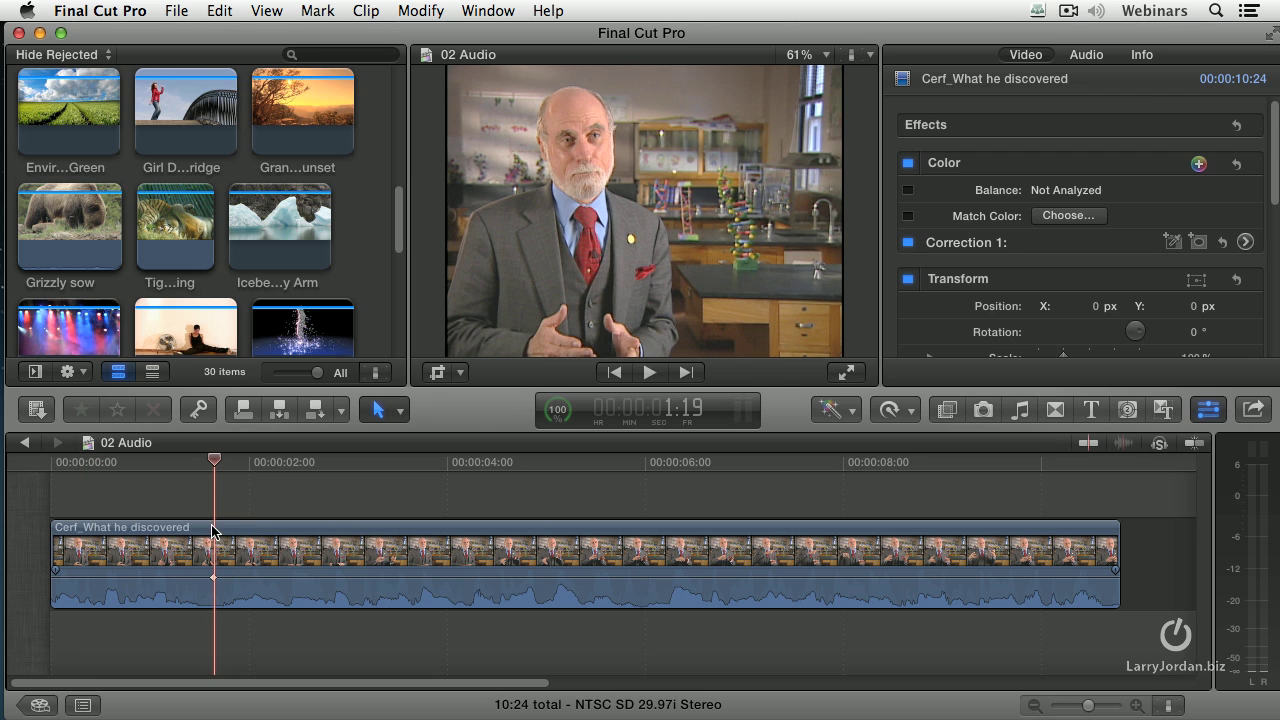
pyautogui.moveTo(214, 462); pyautogui.dragTo(169, 461)
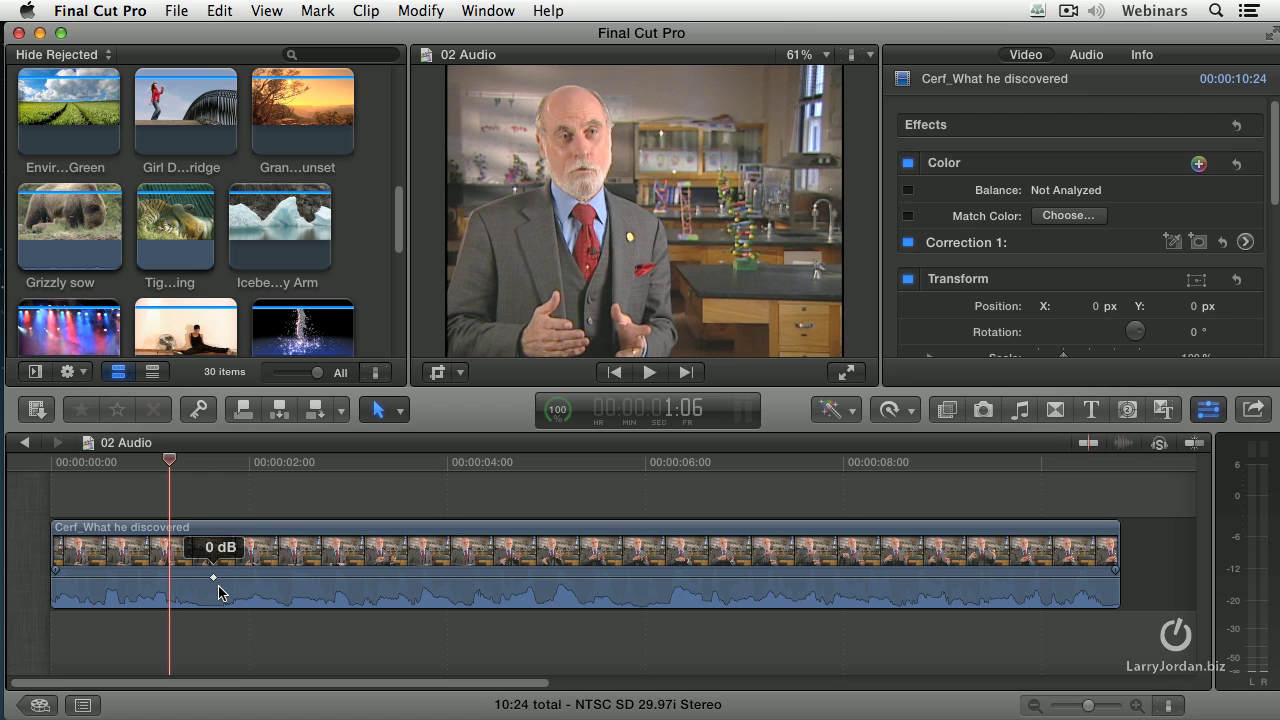
pyautogui.keyDown('alt'); pyautogui.click(379, 578); pyautogui.keyUp('alt')
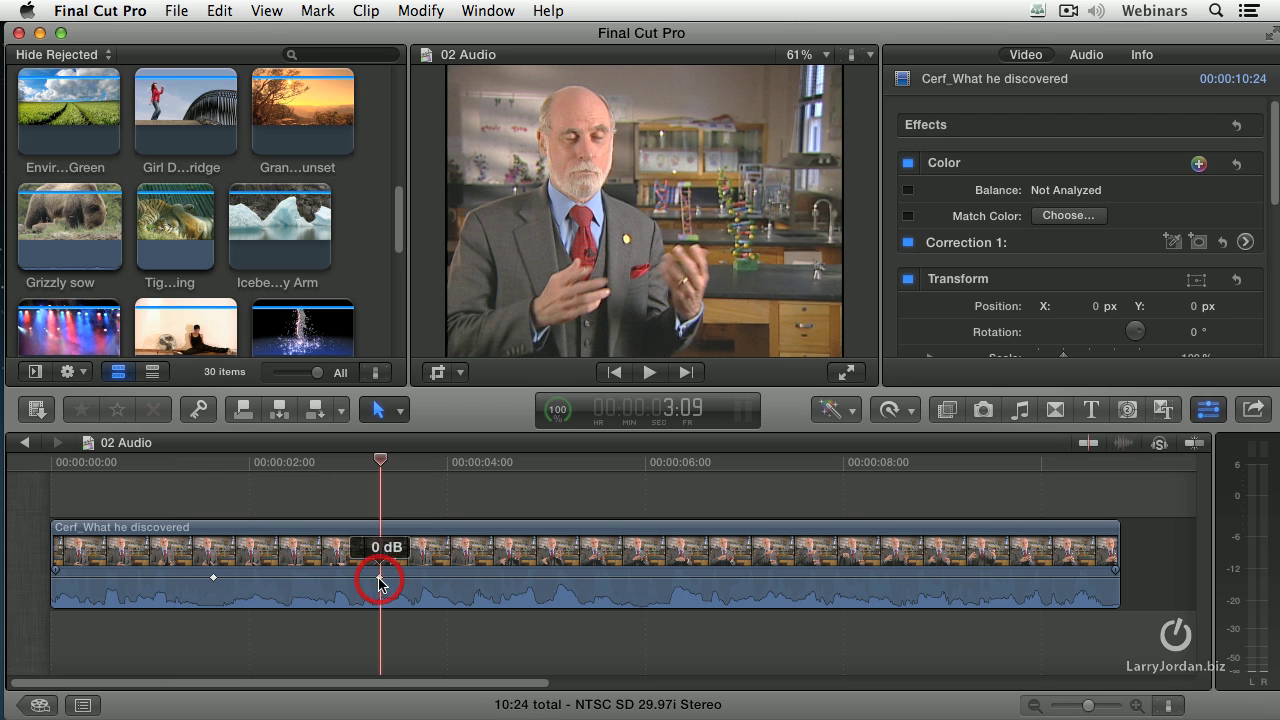
pyautogui.click(557, 586)
pyautogui.keyDown('alt'); pyautogui.click(557, 580); pyautogui.keyUp('alt')
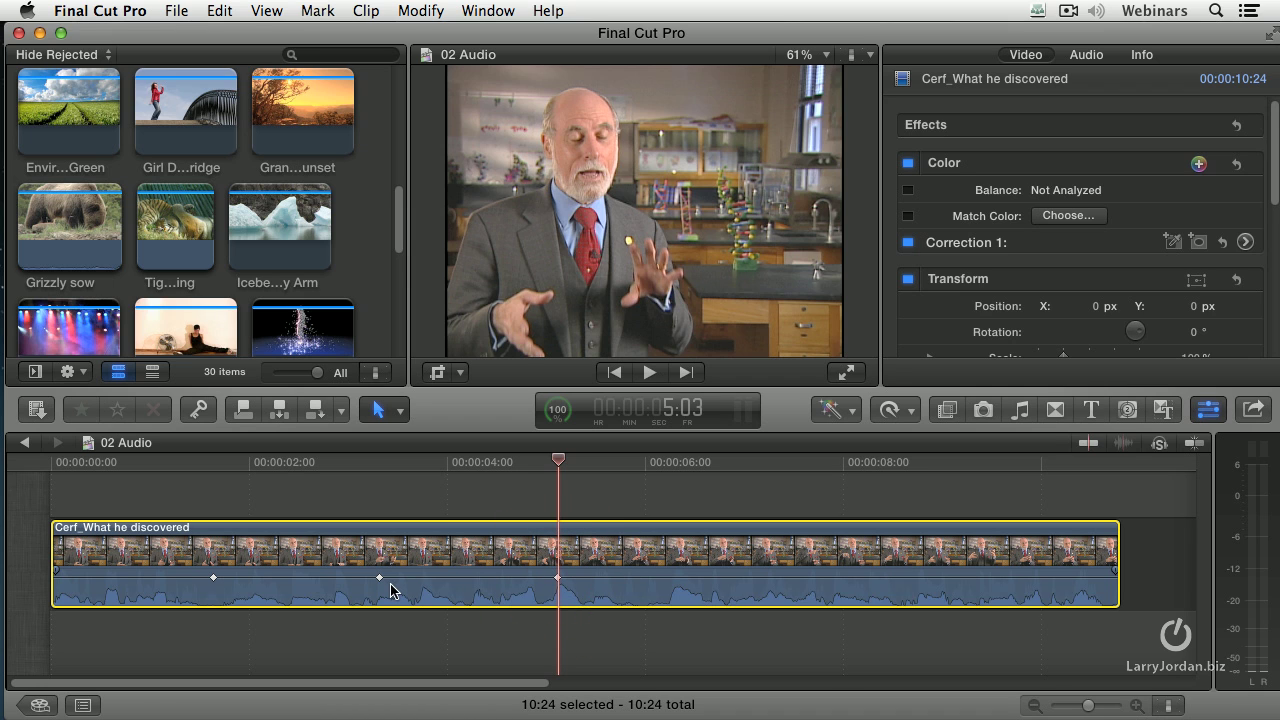
# Lower the middle volume keyframe to -96 dB, readjust it to about -16 dB and settle it at 3:10
pyautogui.moveTo(381, 582)
pyautogui.moveTo(381, 582); pyautogui.dragTo(380, 606)
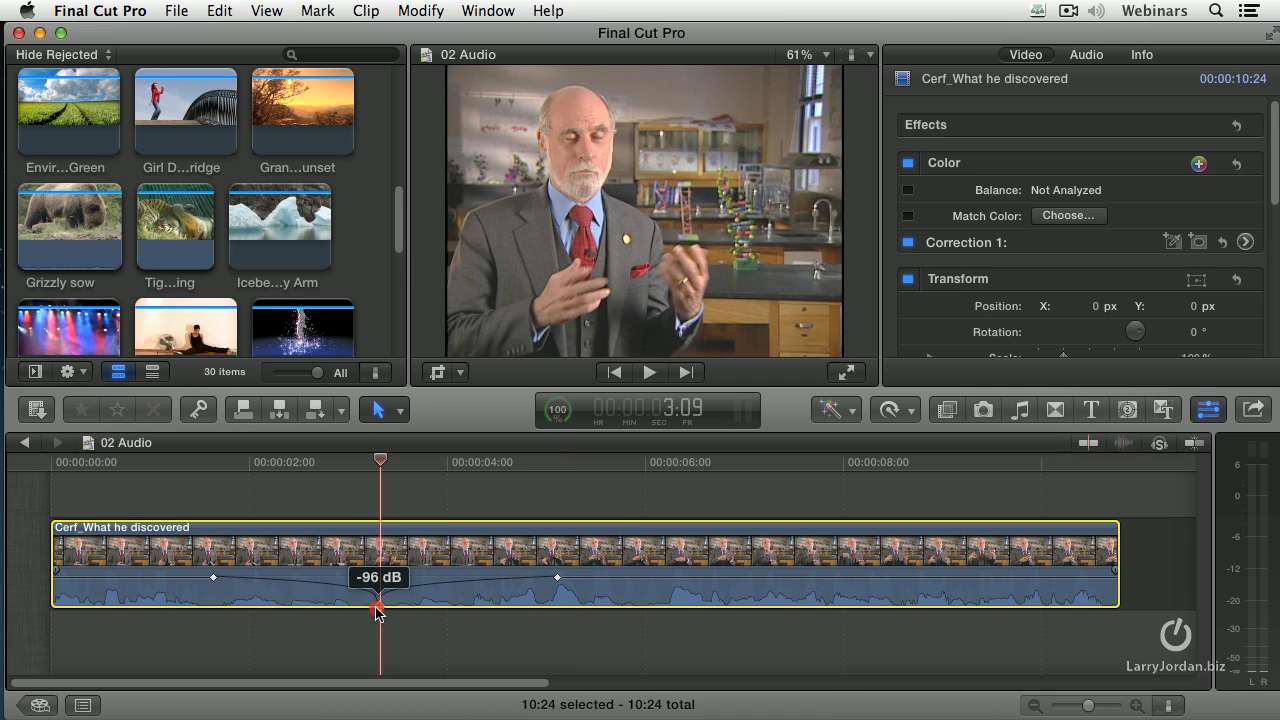
pyautogui.moveTo(213, 580)
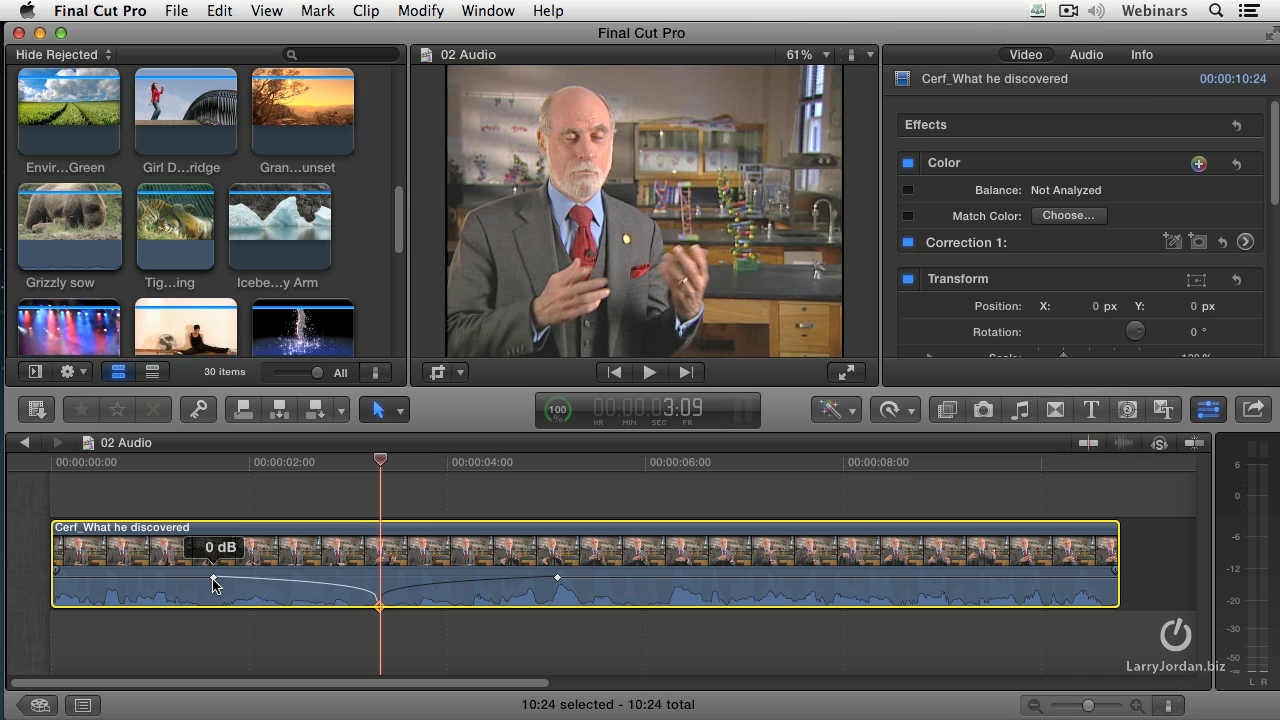
pyautogui.moveTo(380, 608)
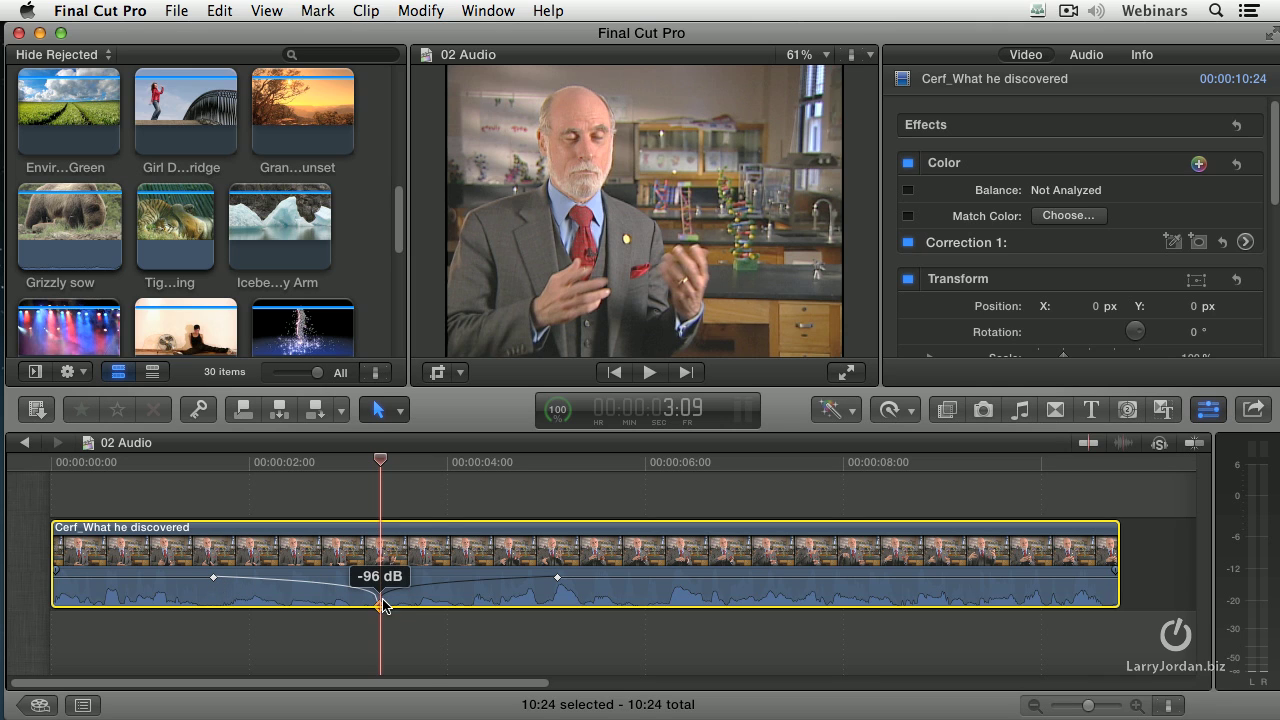
pyautogui.moveTo(561, 580)
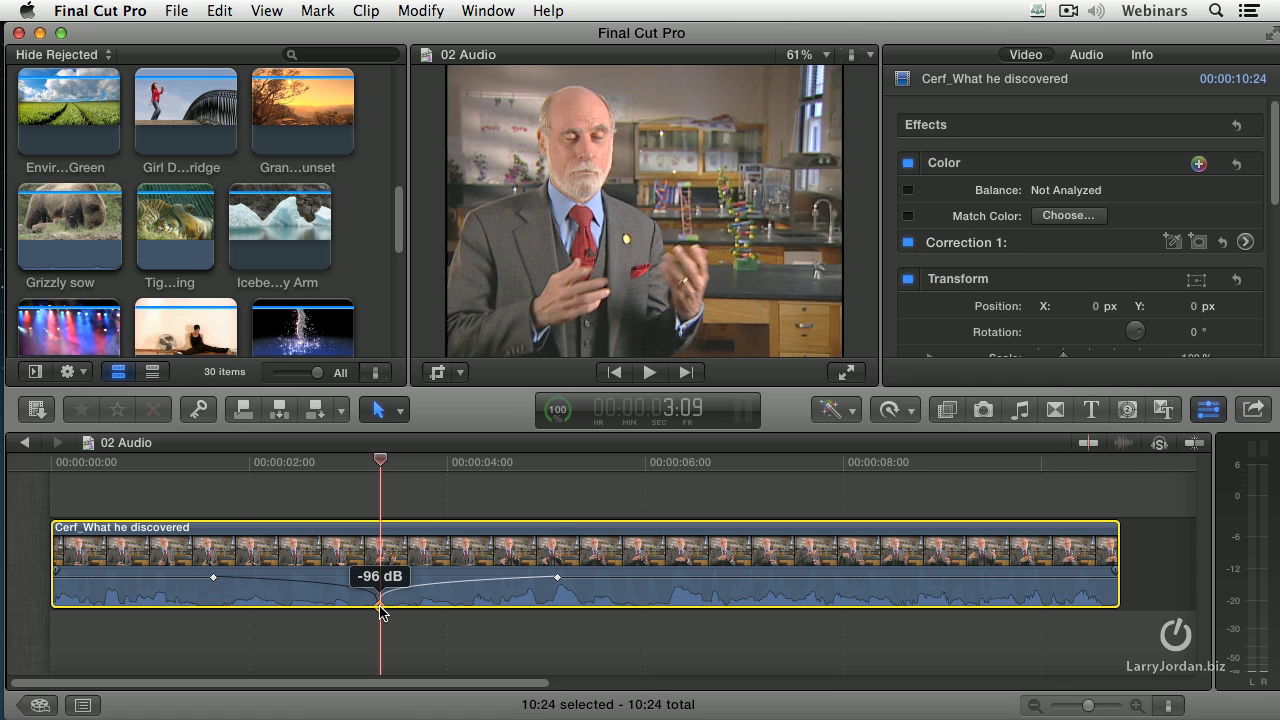
pyautogui.moveTo(378, 608)
pyautogui.mouseDown()
pyautogui.moveTo(380, 572)
pyautogui.moveTo(380, 589)
pyautogui.moveTo(406, 595)
pyautogui.moveTo(325, 592)
pyautogui.moveTo(395, 597)
pyautogui.mouseUp()
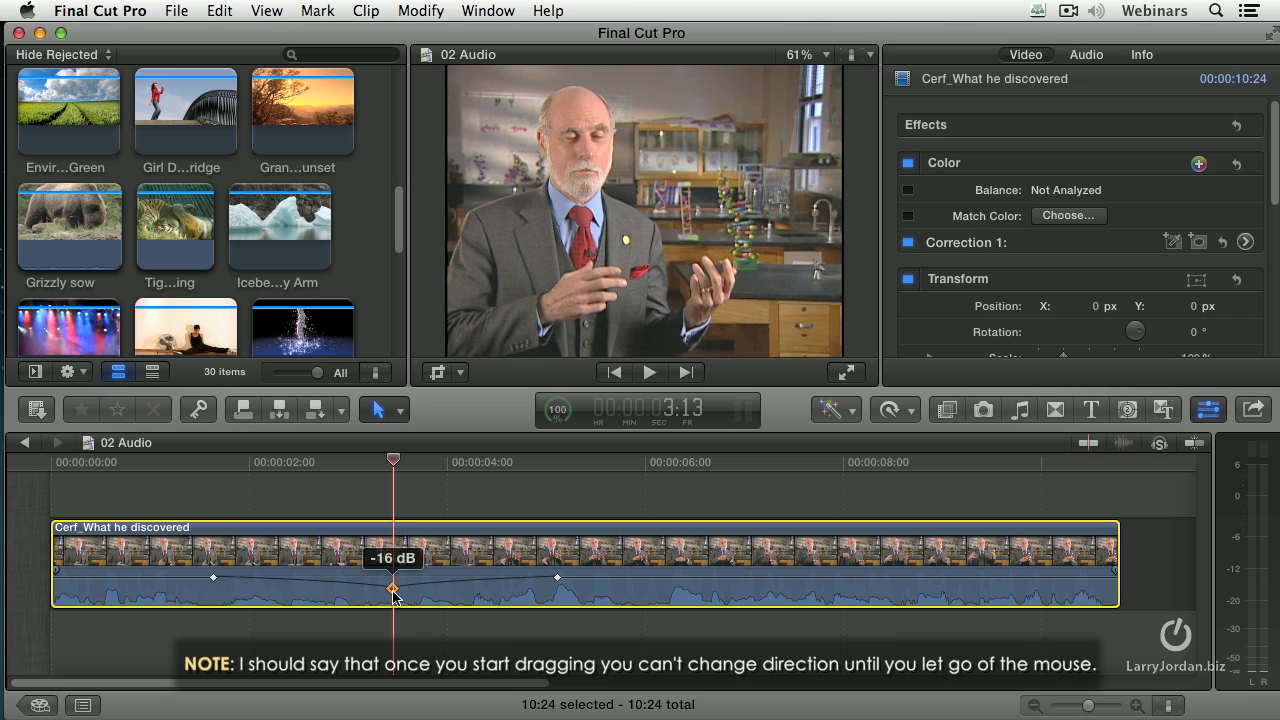
pyautogui.moveTo(395, 598); pyautogui.dragTo(381, 592)
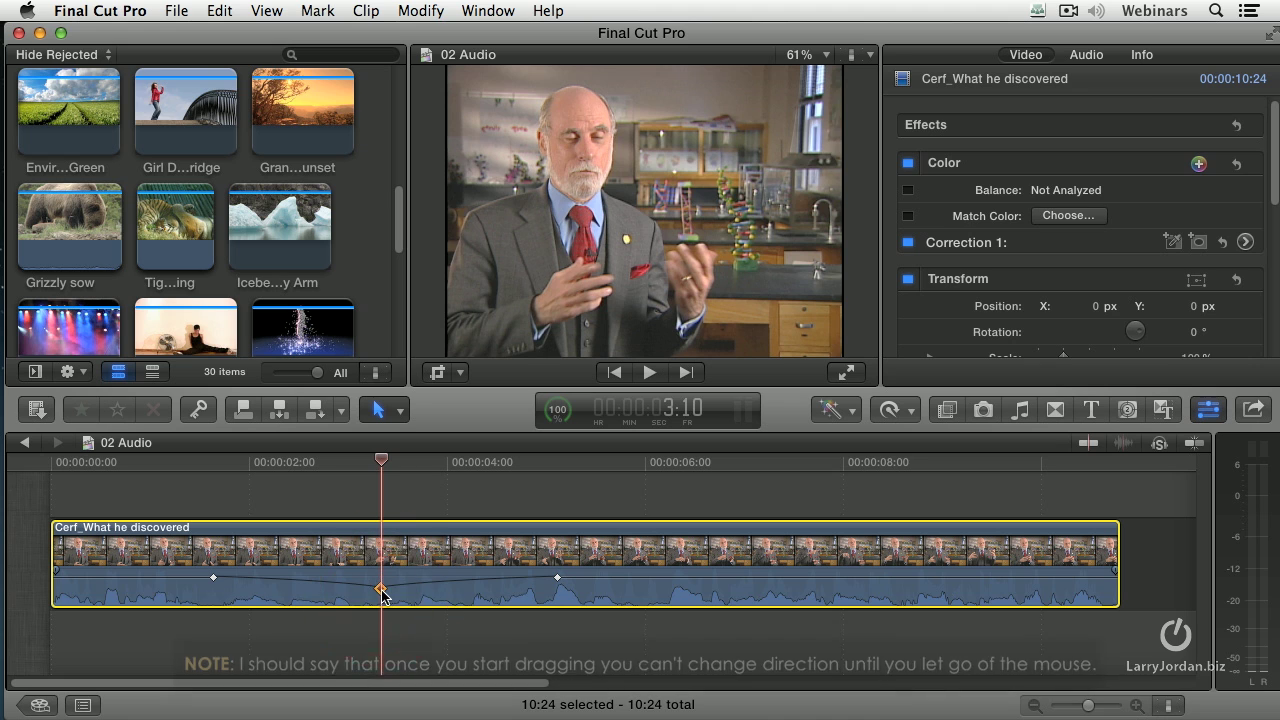
# Add volume keyframes at the playhead at 6:14 and 7:14
pyautogui.moveTo(646, 472); pyautogui.dragTo(693, 472)
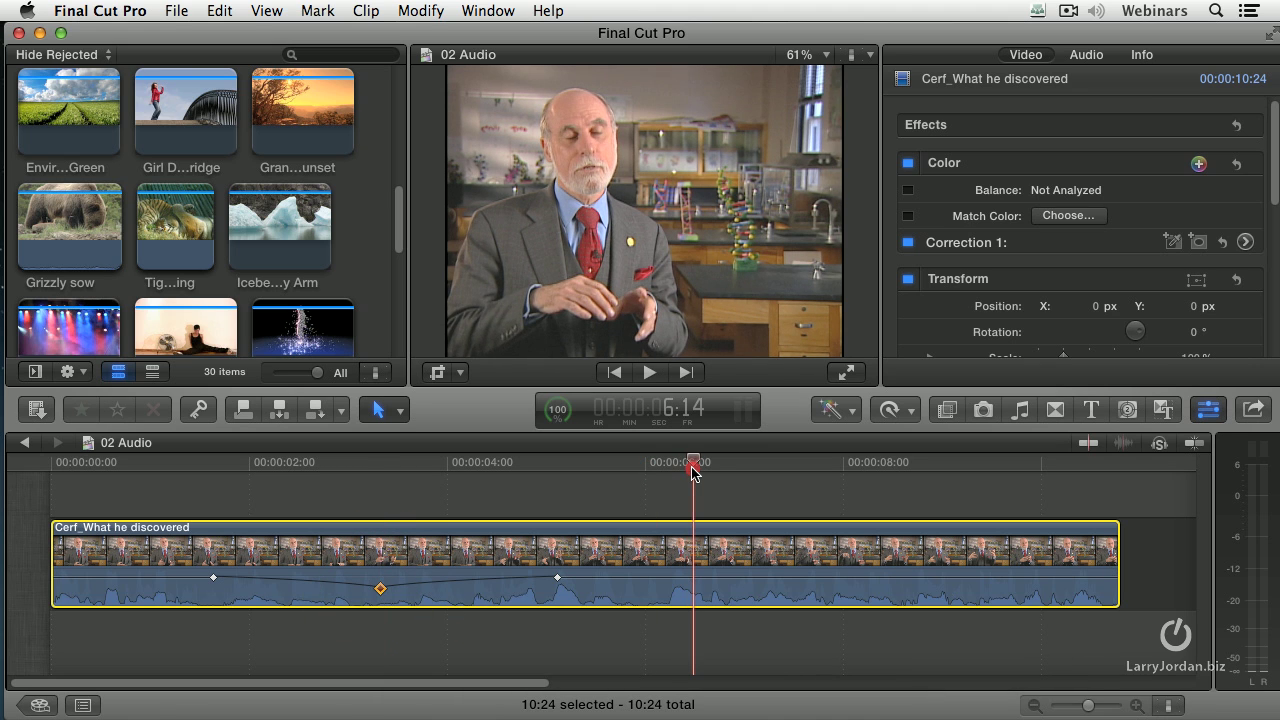
pyautogui.hotkey('alt', 'k')
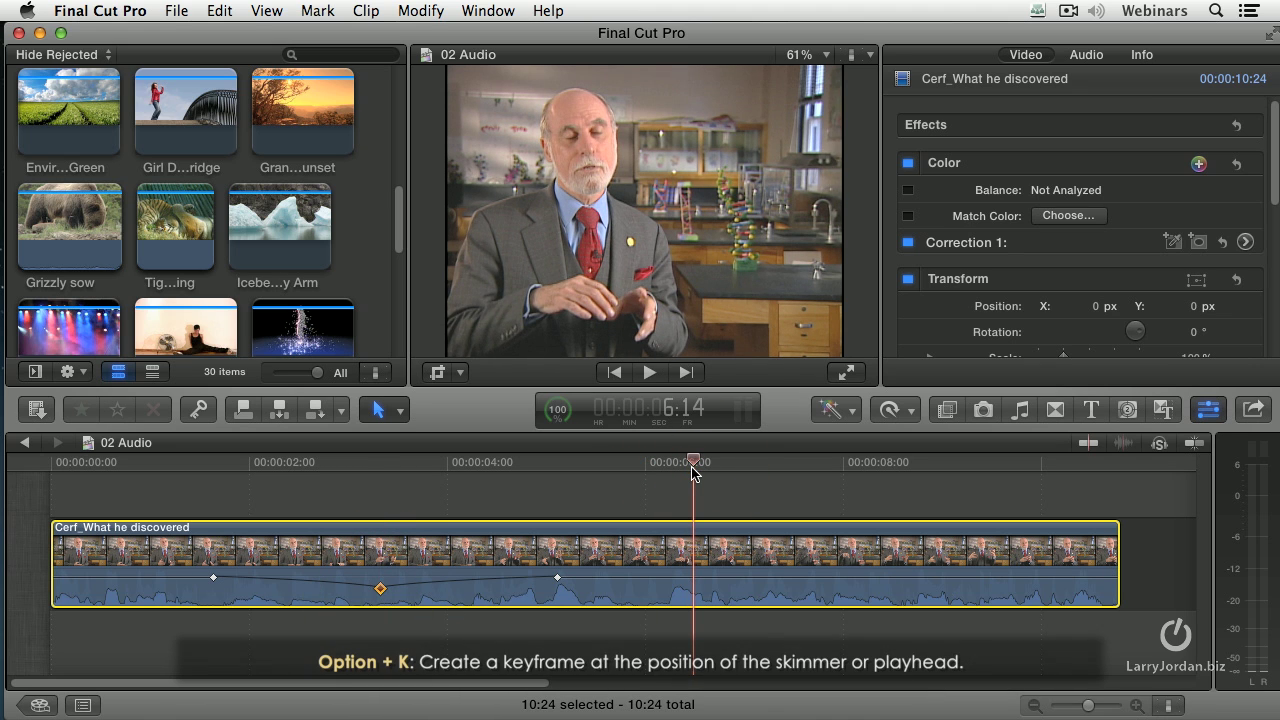
pyautogui.click(791, 467)
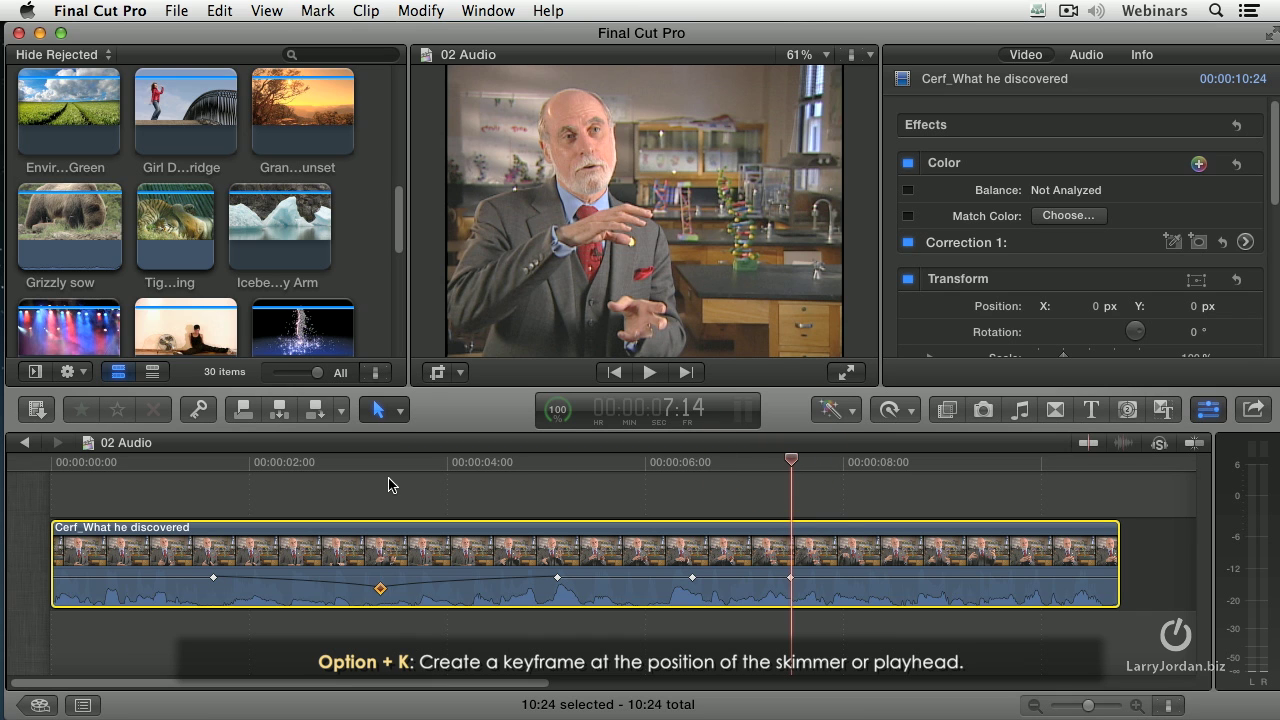
# Enable skimming, add volume keyframes at the skimmer at 0:19, 1:02 and near the clip's end, and disable skimming again
pyautogui.click(1088, 442)
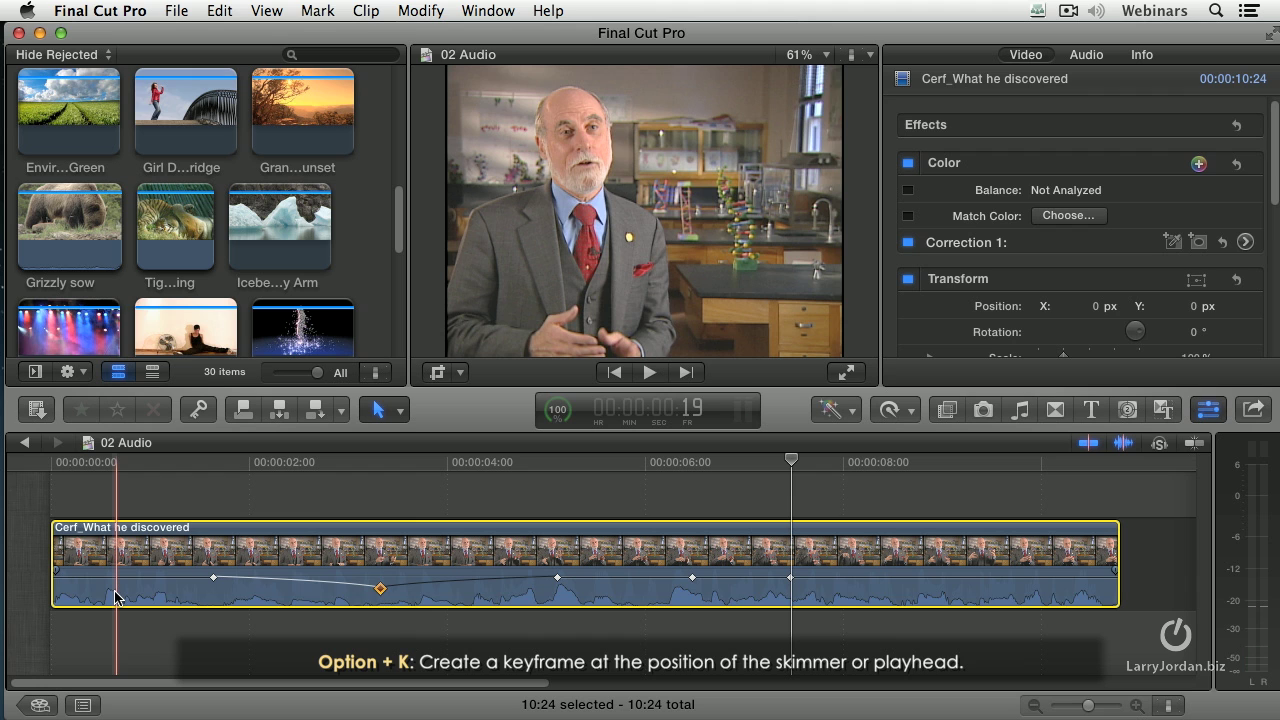
pyautogui.hotkey('alt', 'k')
pyautogui.hotkey('alt', 'k')
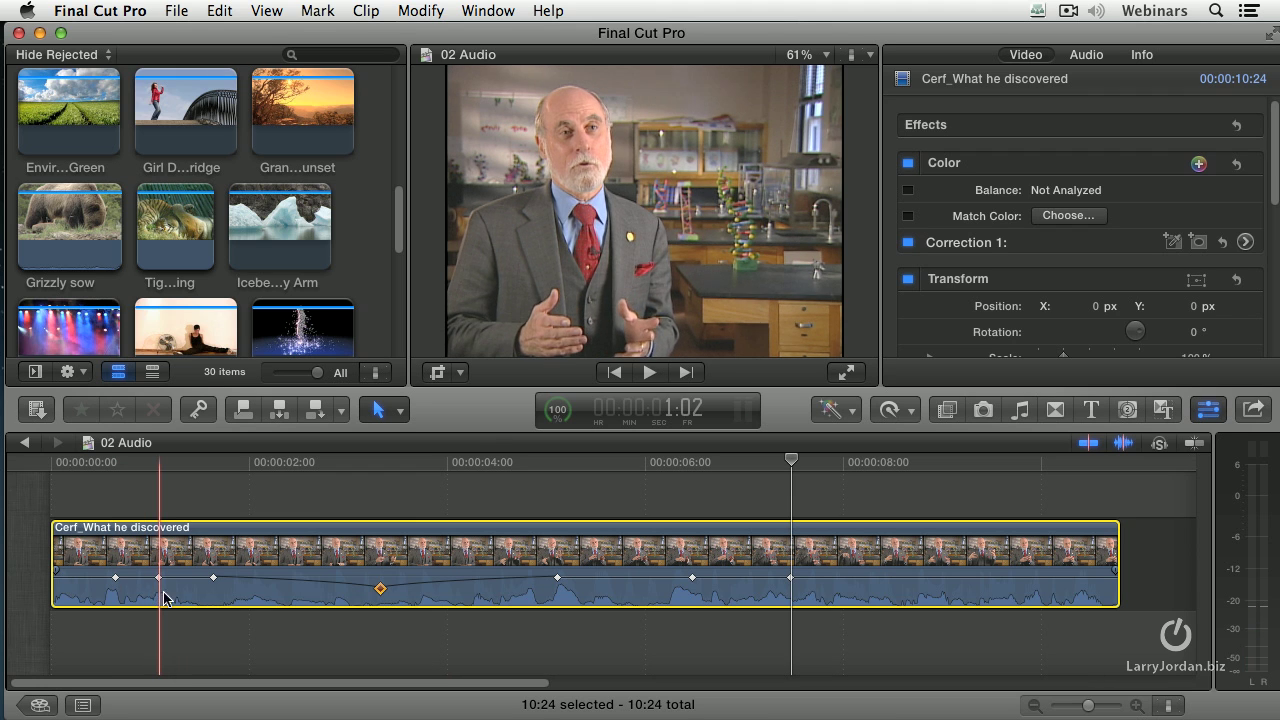
pyautogui.hotkey('alt', 'k')
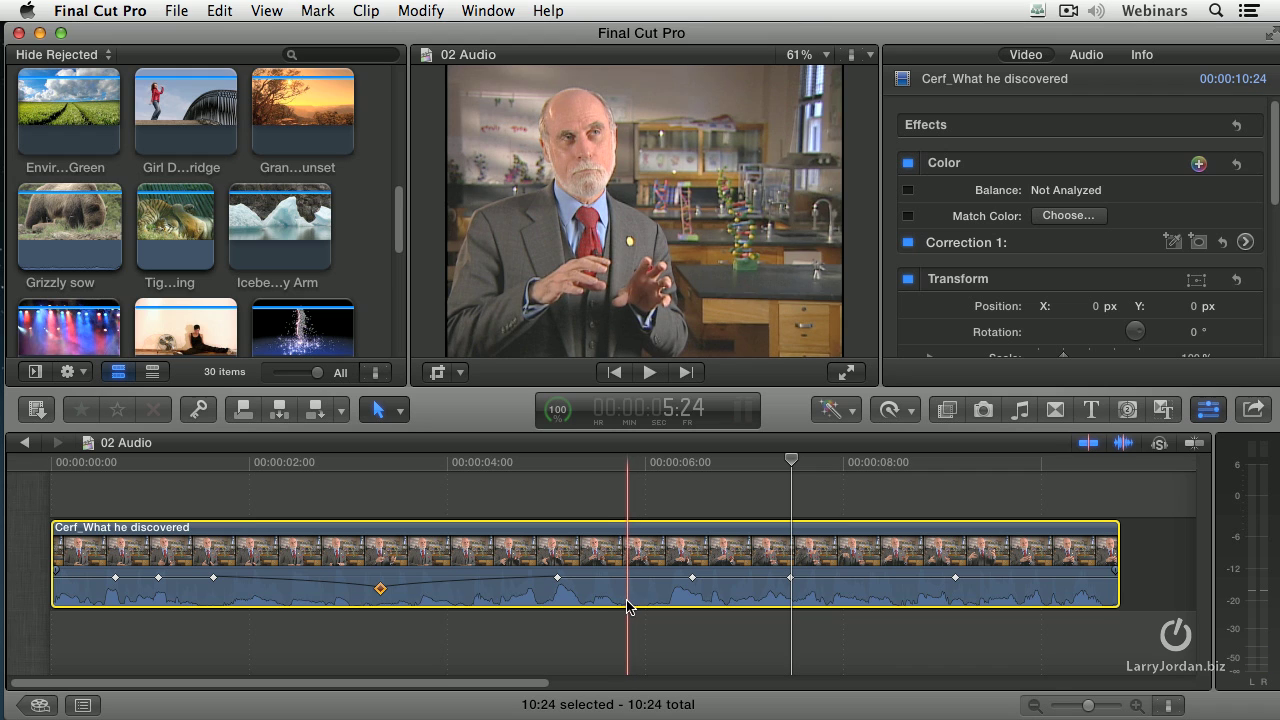
pyautogui.press('s')
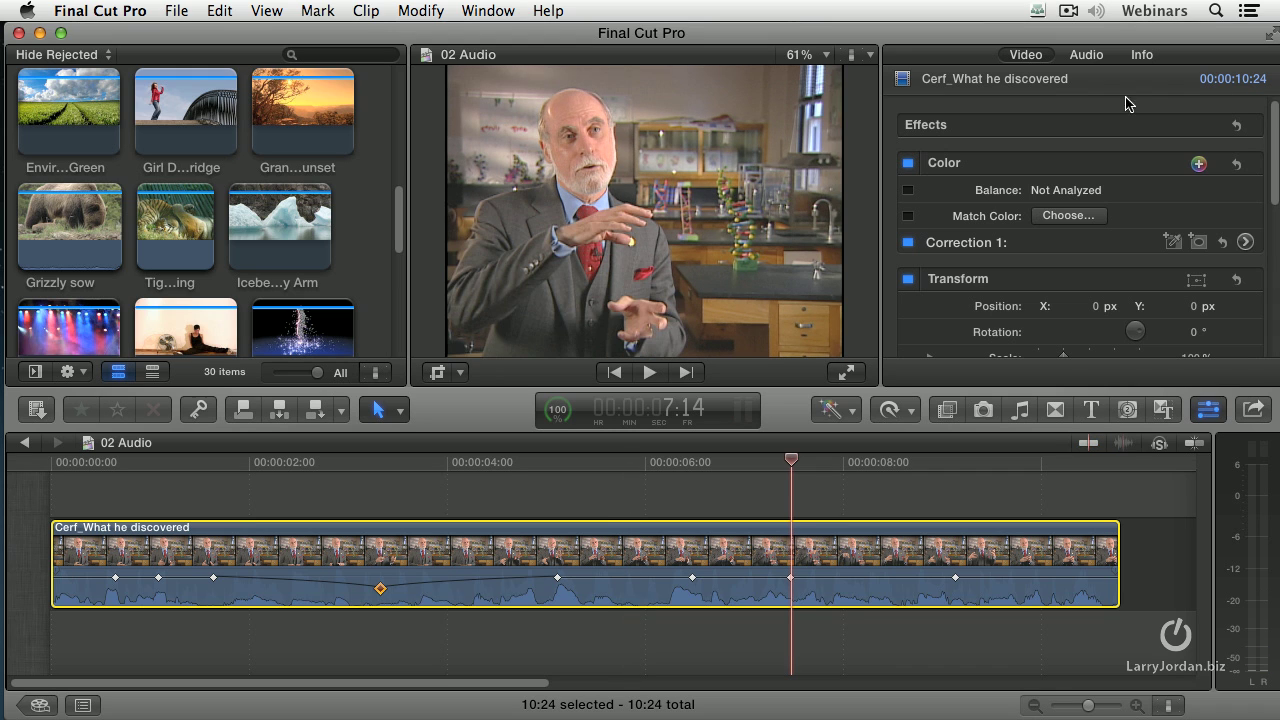
# Reset the clip's Volume and Pan settings in its audio properties to remove all volume keyframes
pyautogui.click(1098, 58)
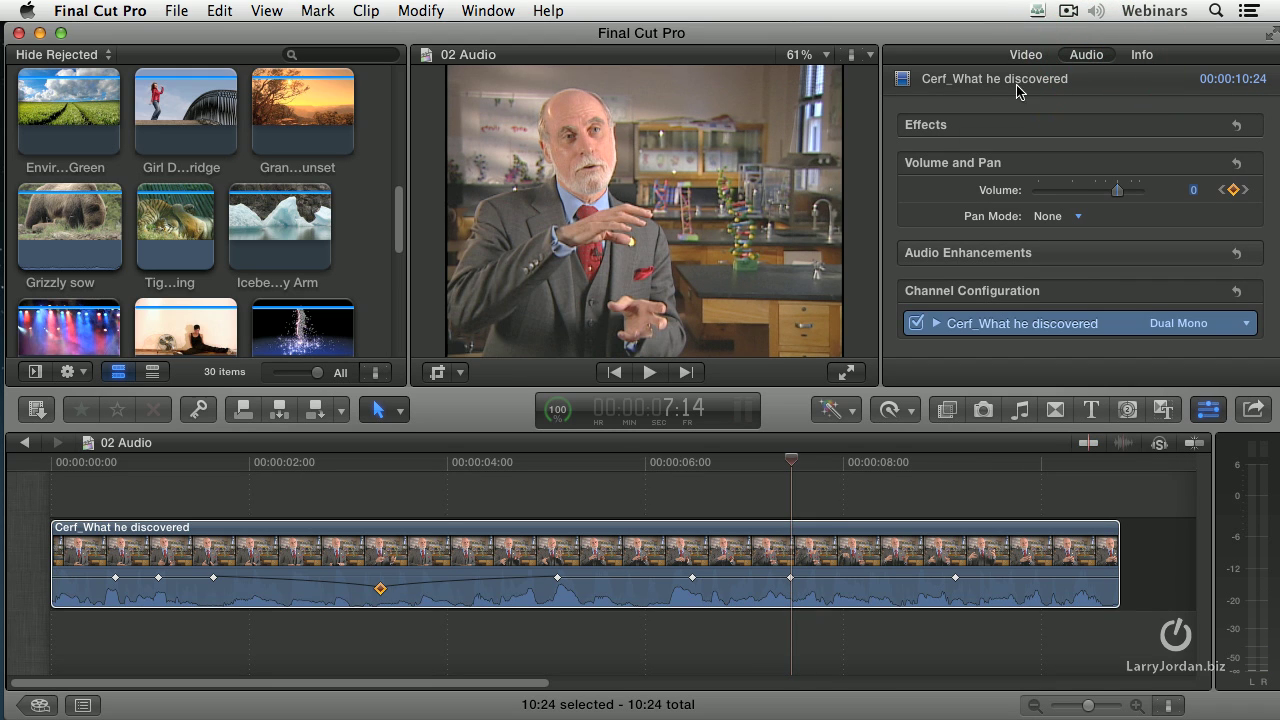
pyautogui.moveTo(946, 166)
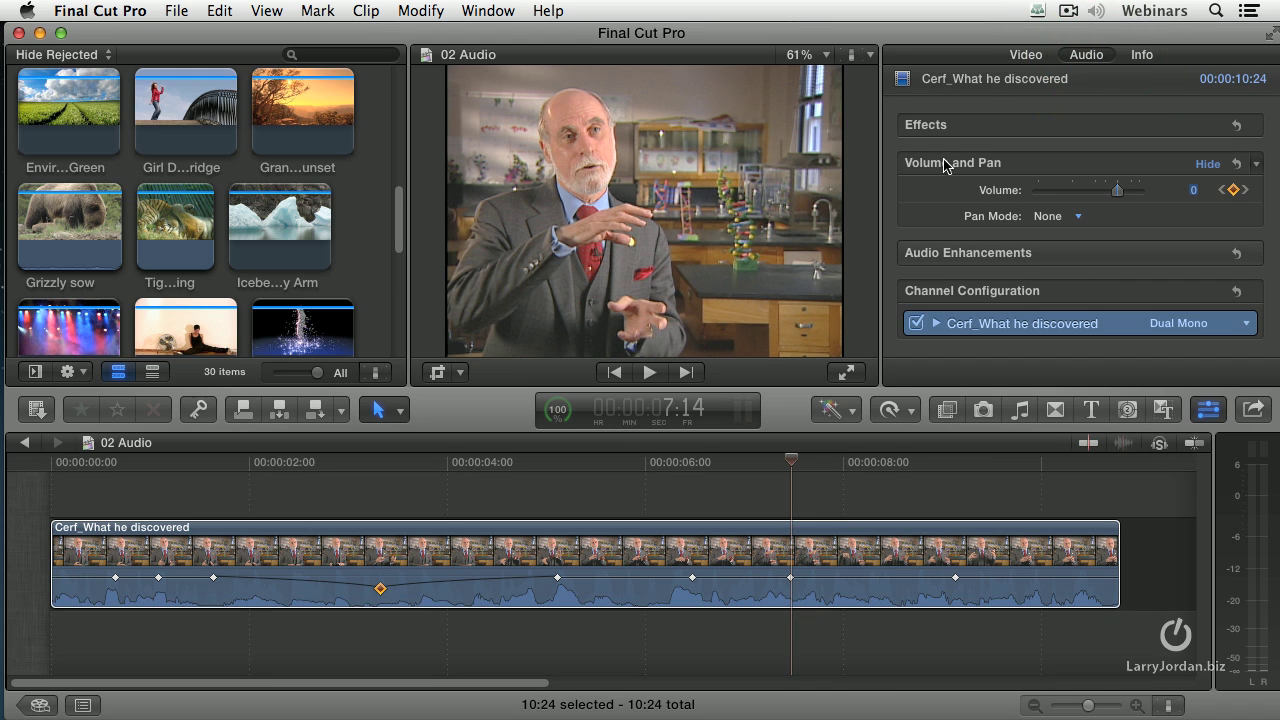
pyautogui.click(1238, 167)
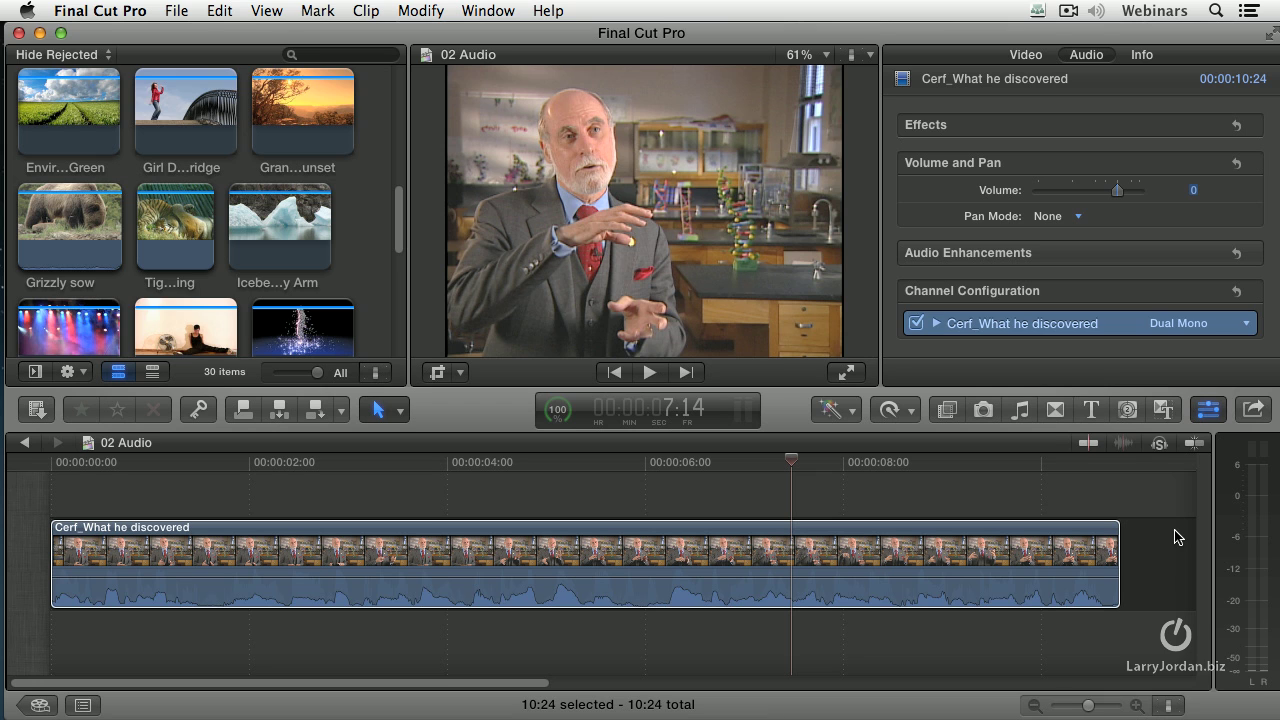
# Add three new volume keyframes on the clip's audio line at 2:24, 3:20 and 4:13
pyautogui.keyDown('alt'); pyautogui.click(327, 577); pyautogui.keyUp('alt')
pyautogui.keyDown('alt'); pyautogui.click(416, 577); pyautogui.keyUp('alt')
pyautogui.keyDown('alt'); pyautogui.click(490, 578); pyautogui.keyUp('alt')
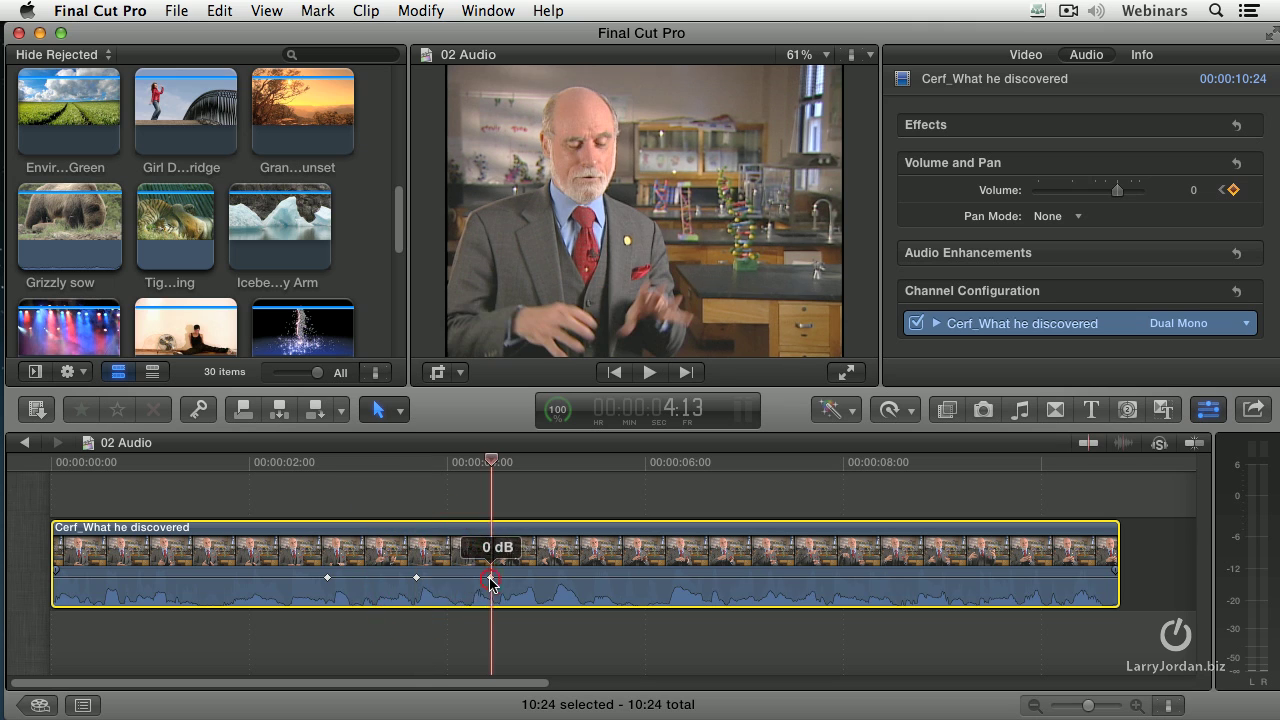
# Select and delete the volume keyframes at 2:24, 3:20 and 4:13 one at a time
pyautogui.click(417, 578)
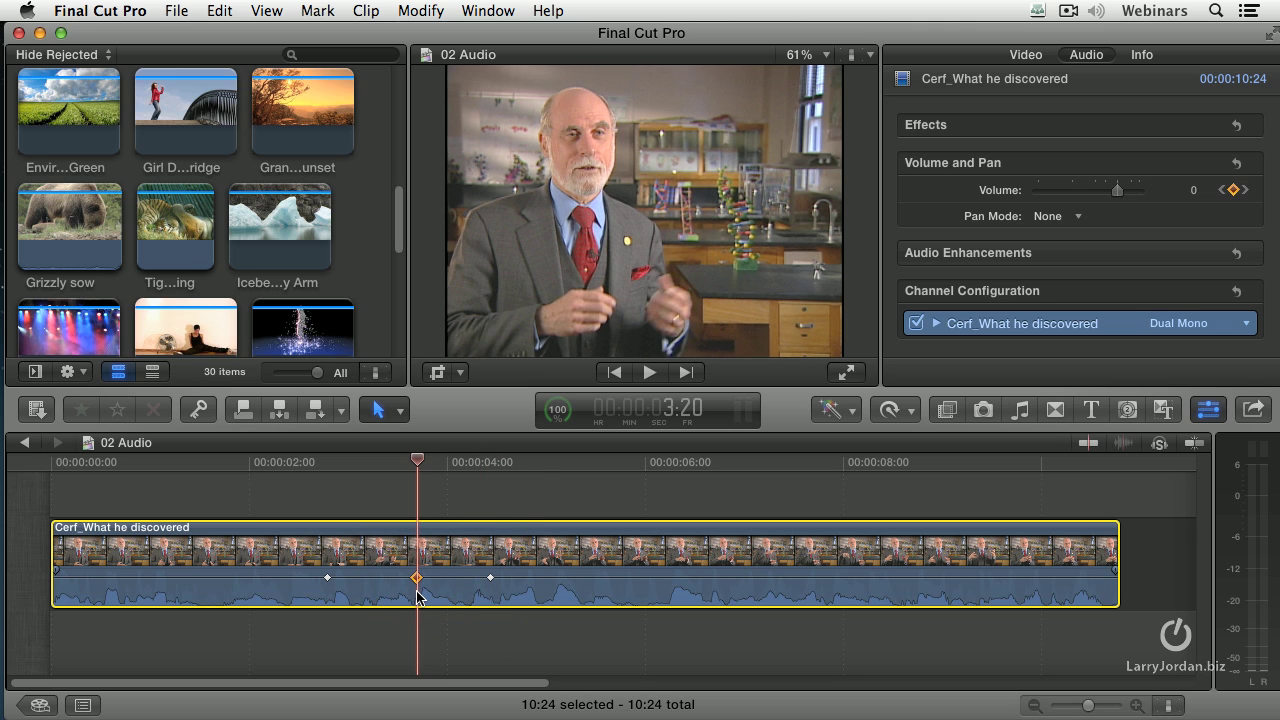
pyautogui.click(490, 580)
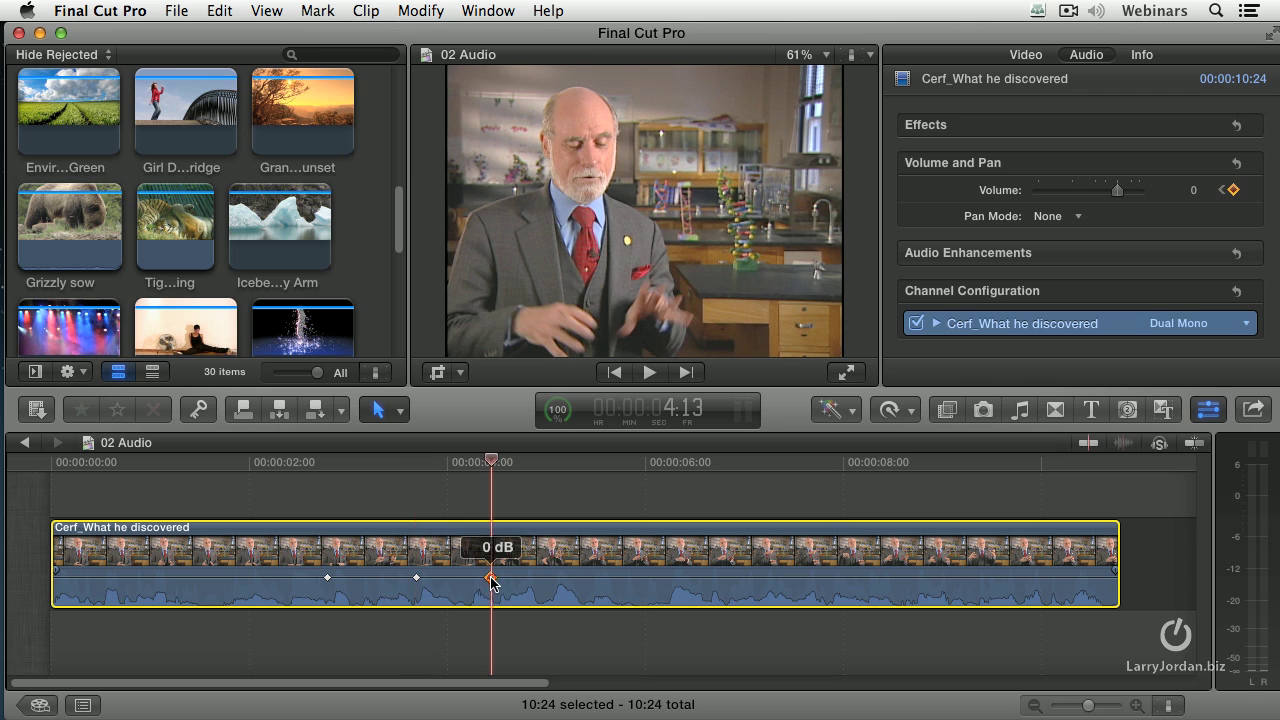
pyautogui.click(327, 578)
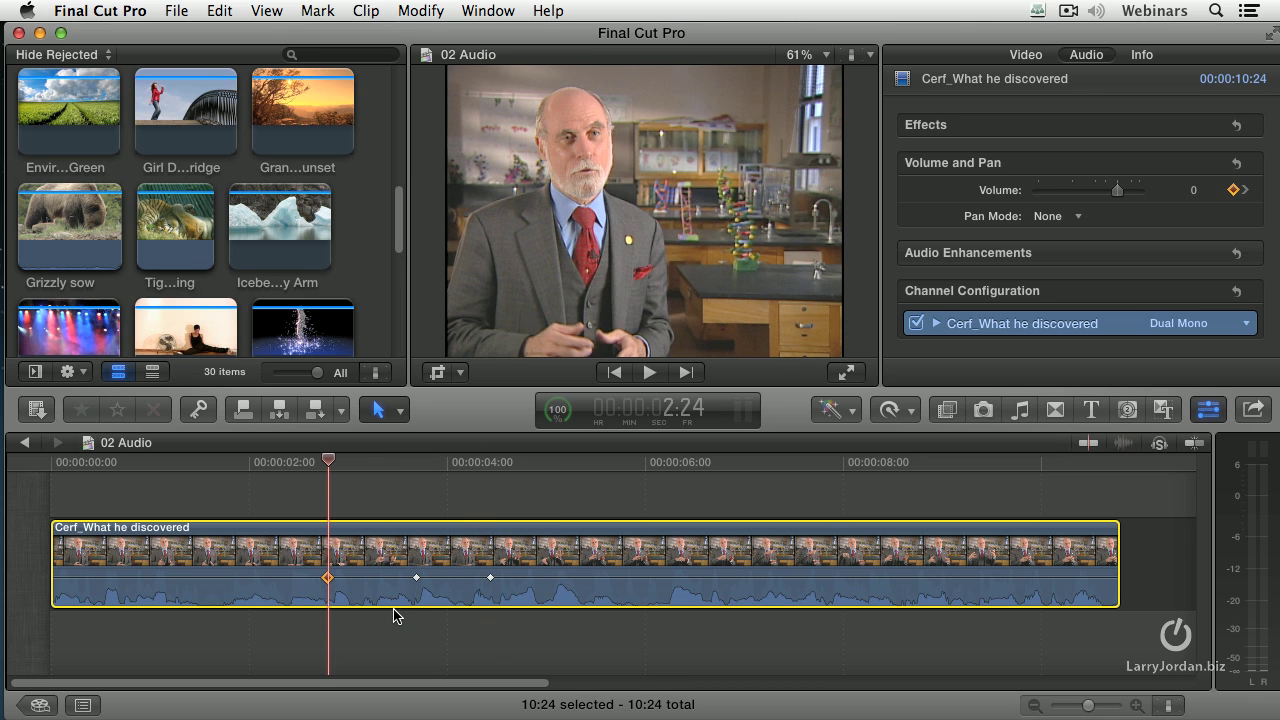
pyautogui.press('Delete')
pyautogui.click(417, 578)
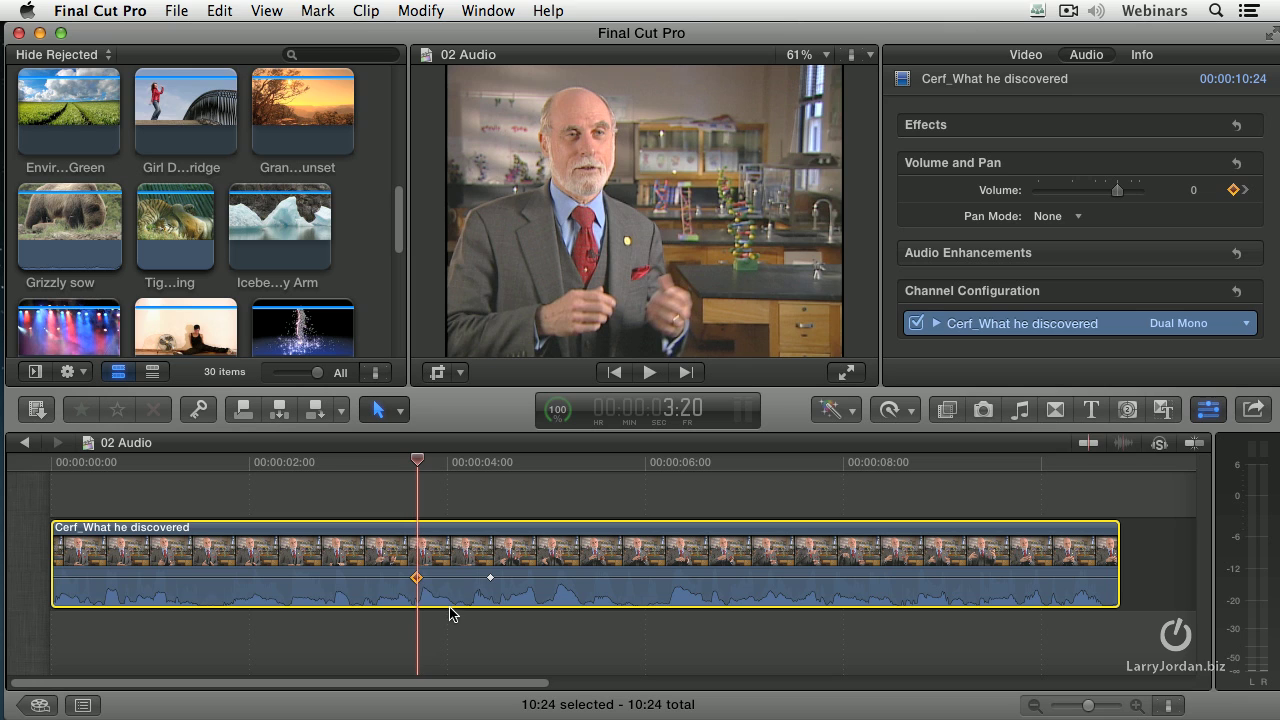
pyautogui.click(490, 580)
pyautogui.click(491, 584)
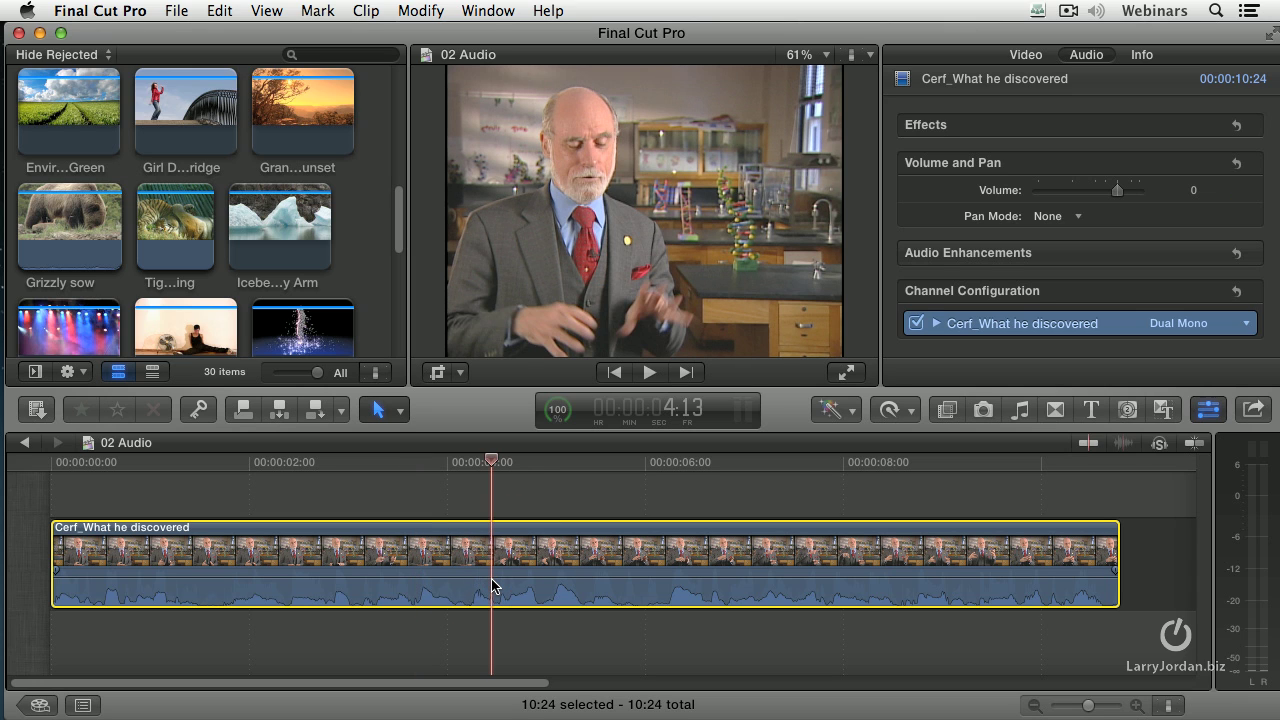
pyautogui.press('Delete')
pyautogui.click(492, 585)
# Add an audio fade-in slightly under two seconds long at the clip's start and open its fade shape options
pyautogui.moveTo(55, 574); pyautogui.dragTo(232, 572)
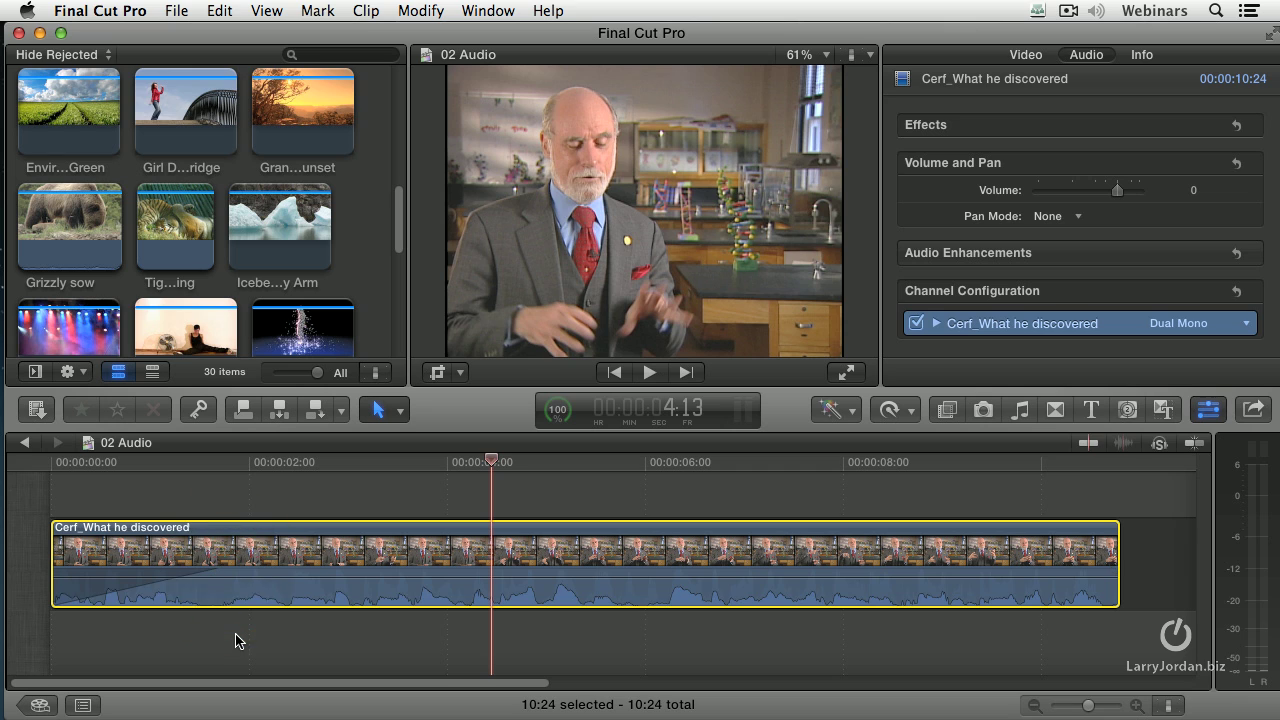
pyautogui.rightClick(216, 574)
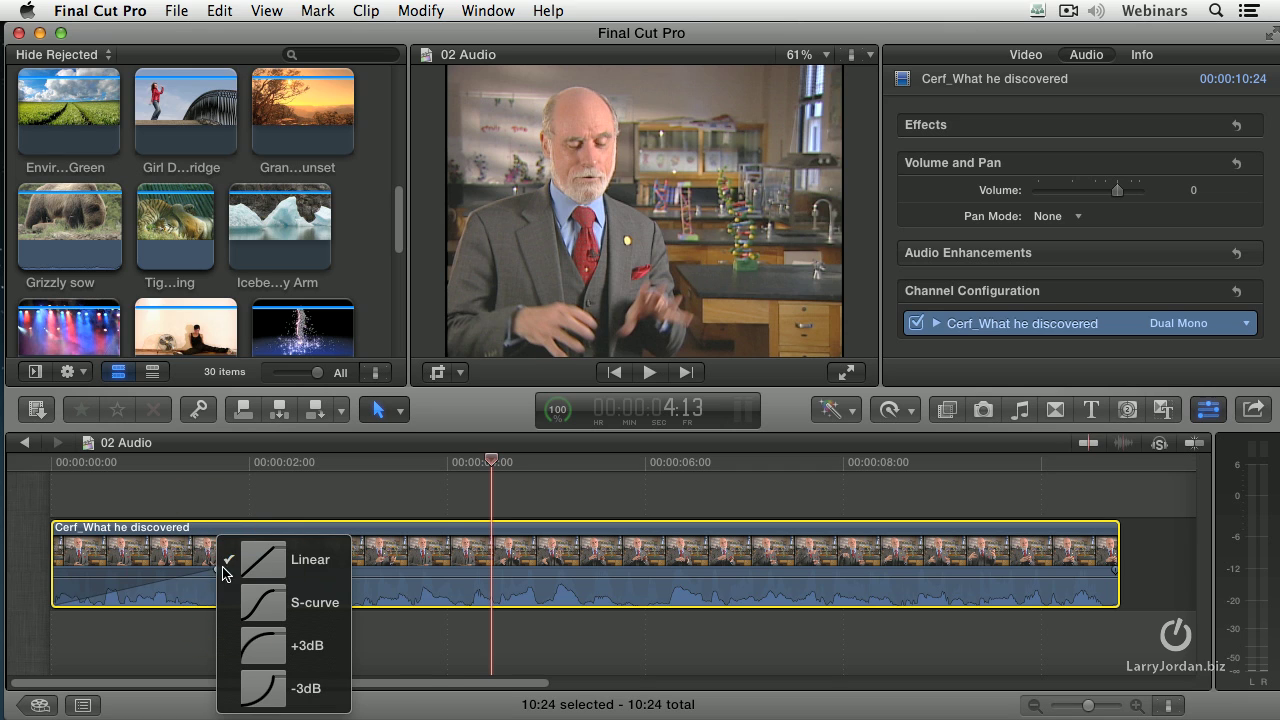